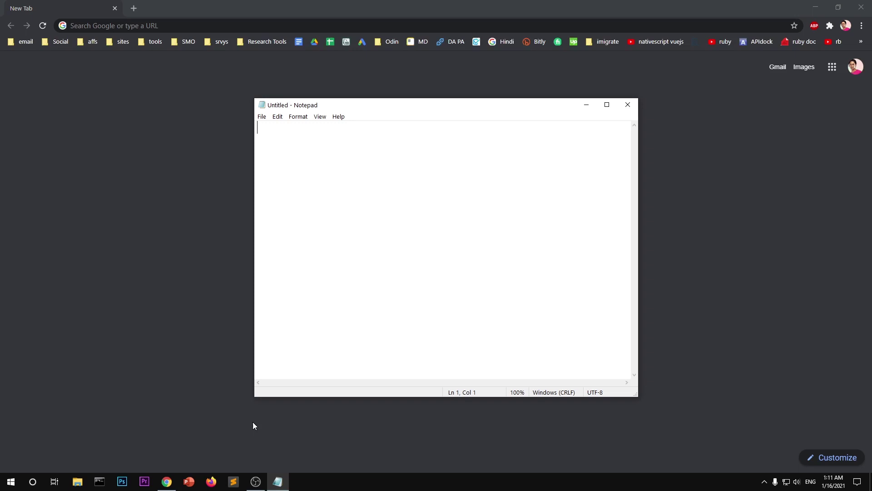
# Type the test letters 'jkl;kj', 'yuiyoui' and 'eyrey' into the blank Notepad document
pyautogui.write('jkl;kj ')
pyautogui.write('yuiyoui ')
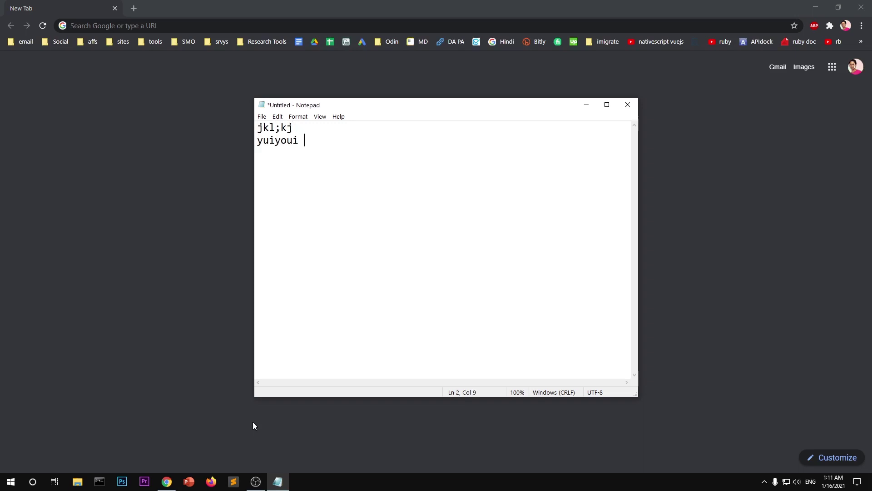
pyautogui.write('eyrey')
# Switch input to the English (United States) keyboard and erase all test text in Notepad
pyautogui.click(815, 485)
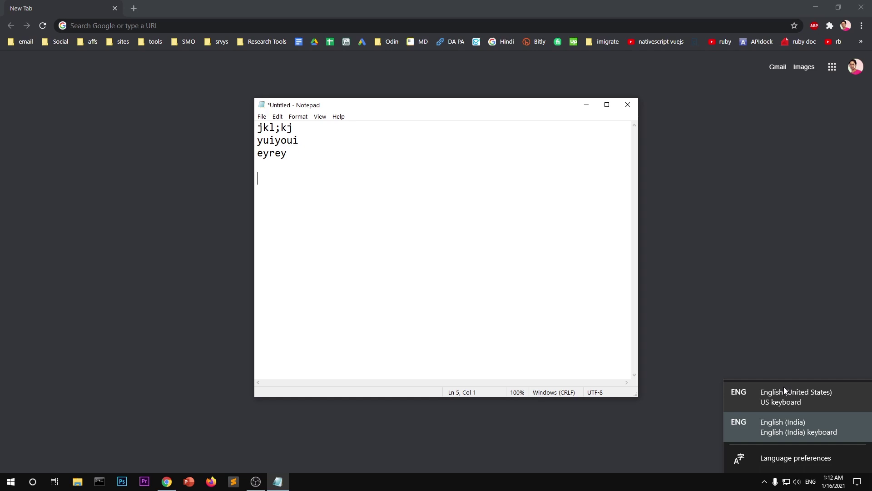
pyautogui.click(786, 391)
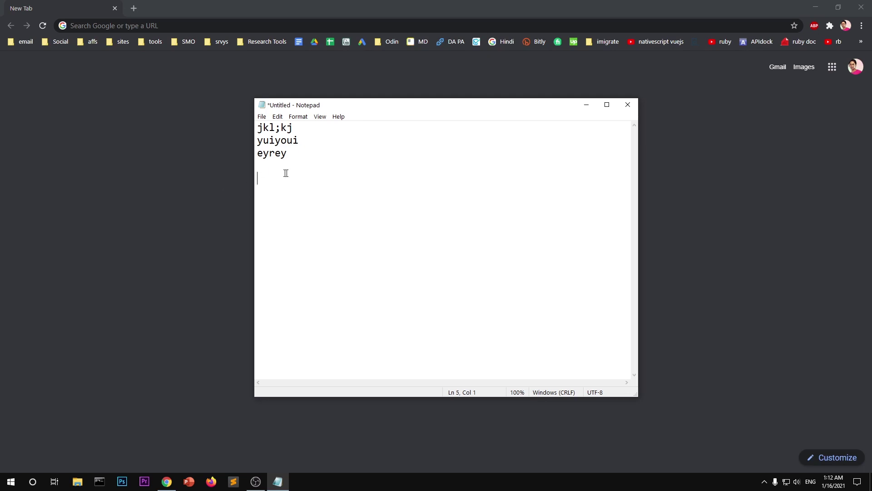
pyautogui.moveTo(286, 174); pyautogui.dragTo(250, 118)
pyautogui.press('BackSpace')
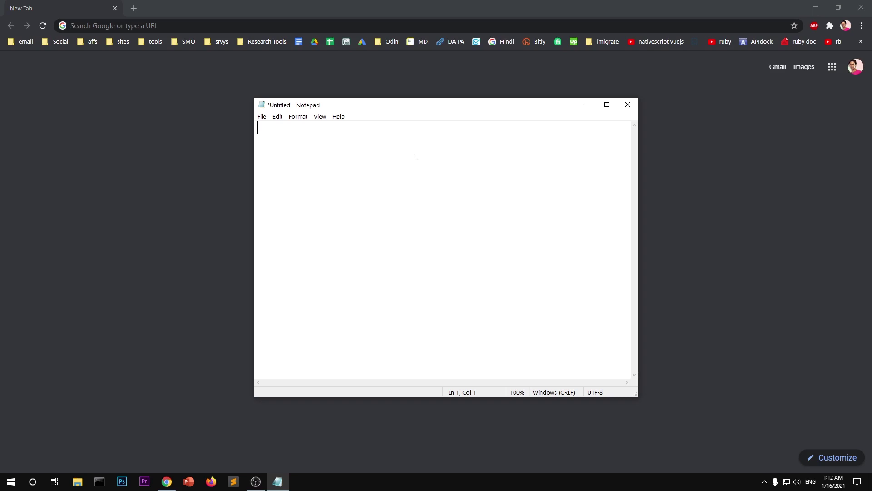
# Undo the last edit, then go from the ENG taskbar indicator to Language preferences in Settings
pyautogui.hotkey('ctrl', 'z')
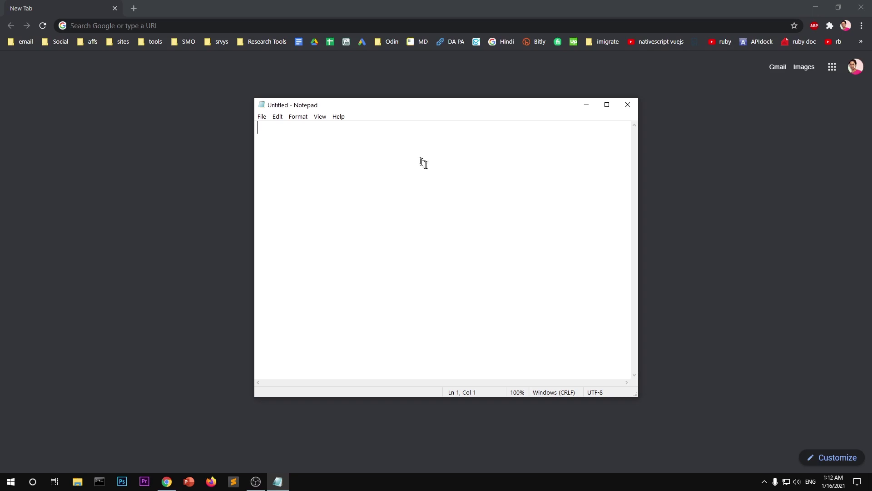
pyautogui.click(811, 483)
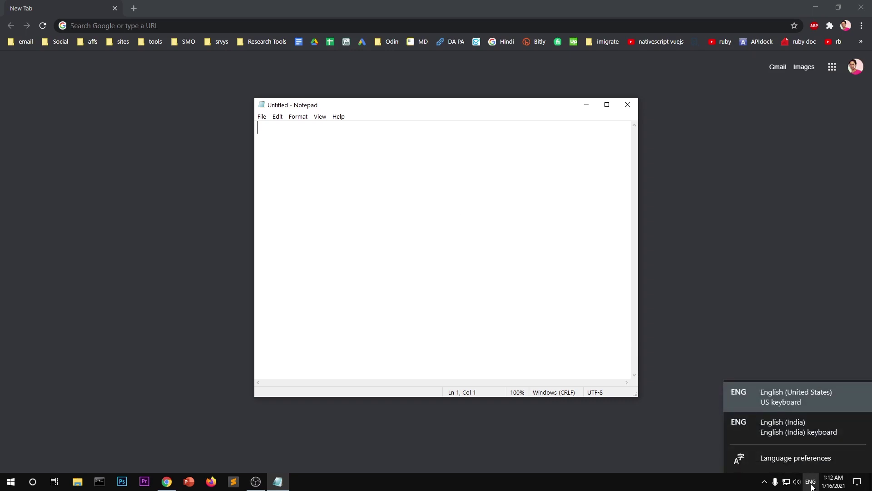
pyautogui.click(764, 460)
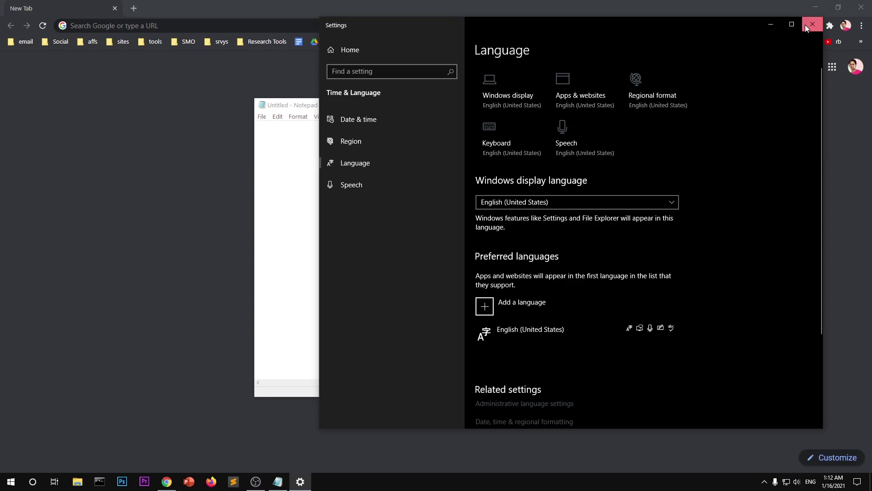
pyautogui.click(805, 24)
pyautogui.click(11, 481)
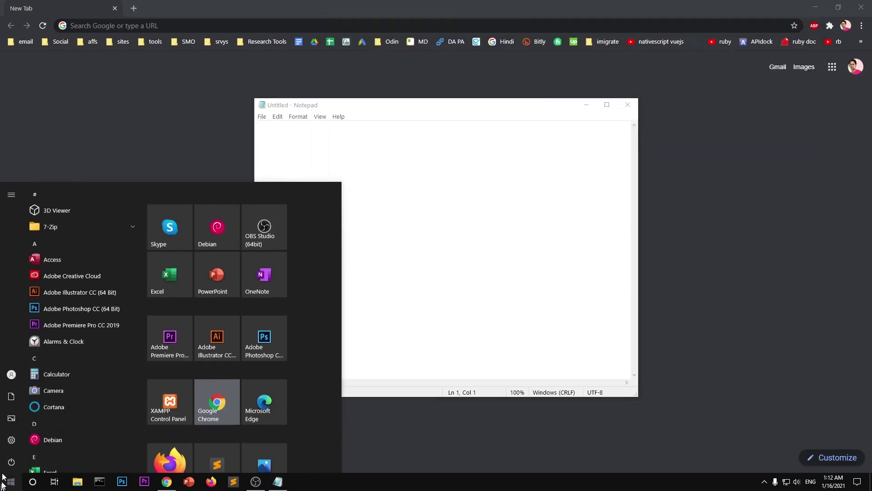
pyautogui.click(9, 441)
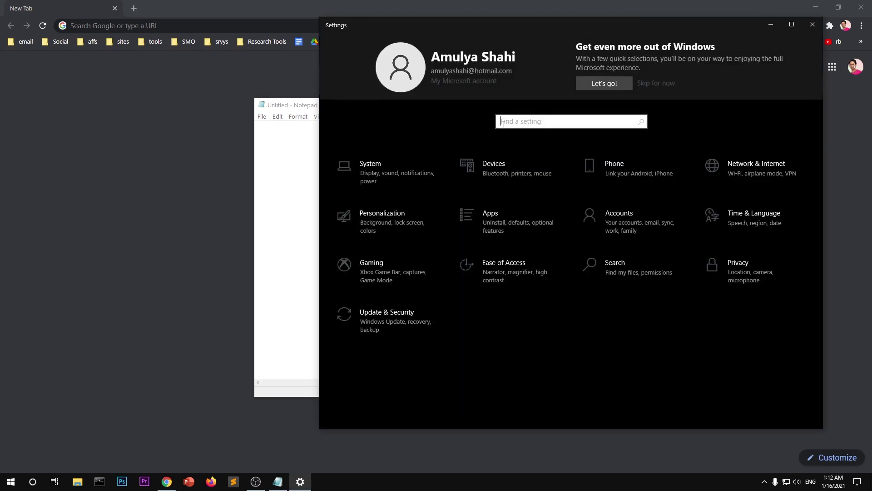
pyautogui.write('la')
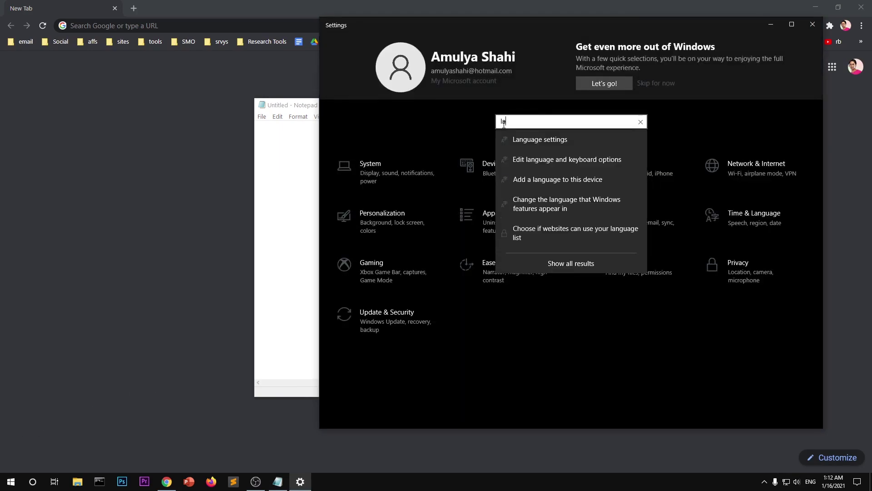
pyautogui.press('Down')
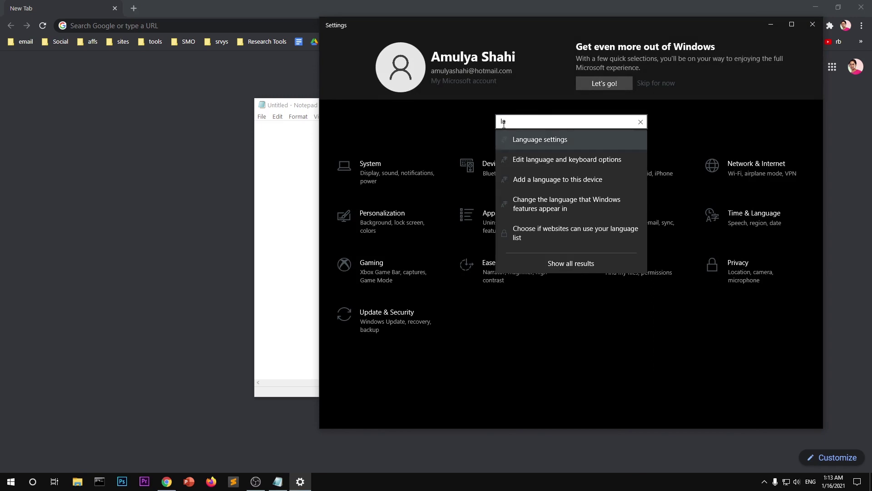
pyautogui.press('Return')
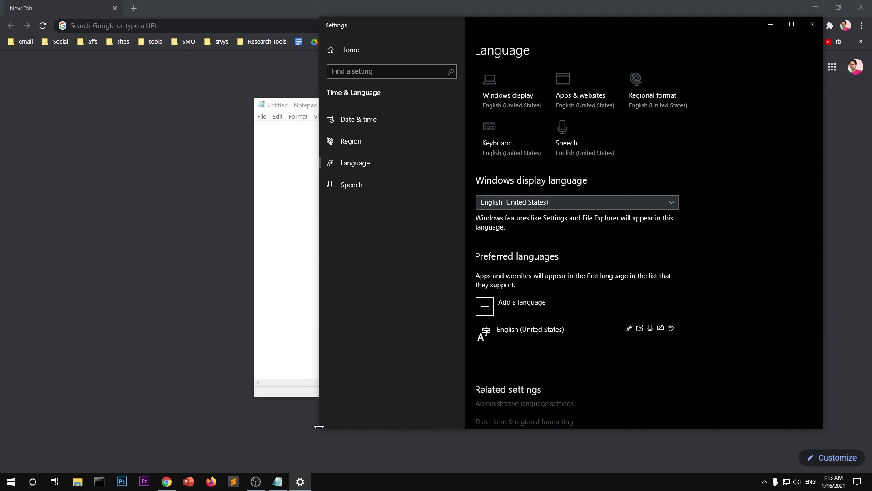
# Drag the Settings window's left edge leftward to widen the Language page
pyautogui.moveTo(318, 426); pyautogui.dragTo(171, 433)
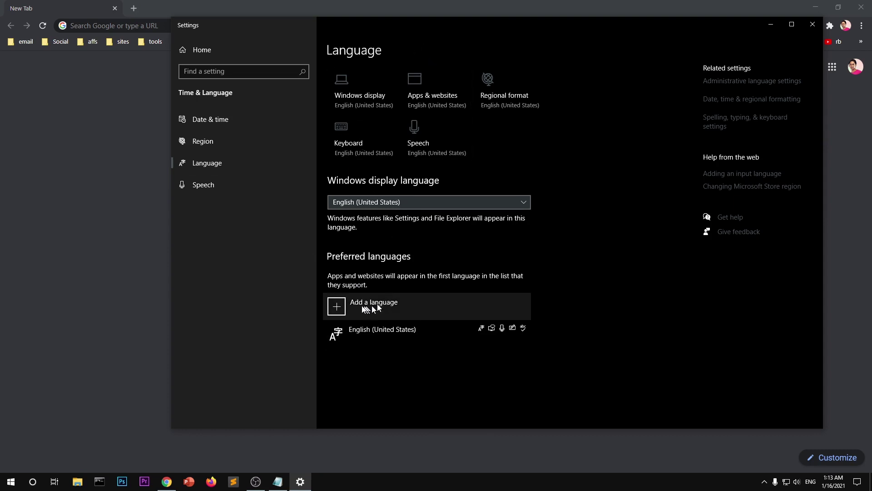
# Start adding a language, search for 'fre' and browse the French variants listed
pyautogui.click(348, 307)
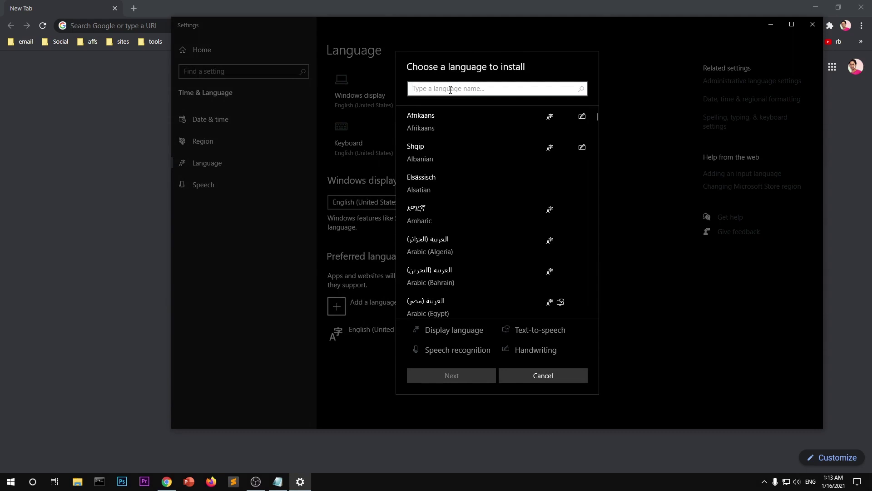
pyautogui.write('fre')
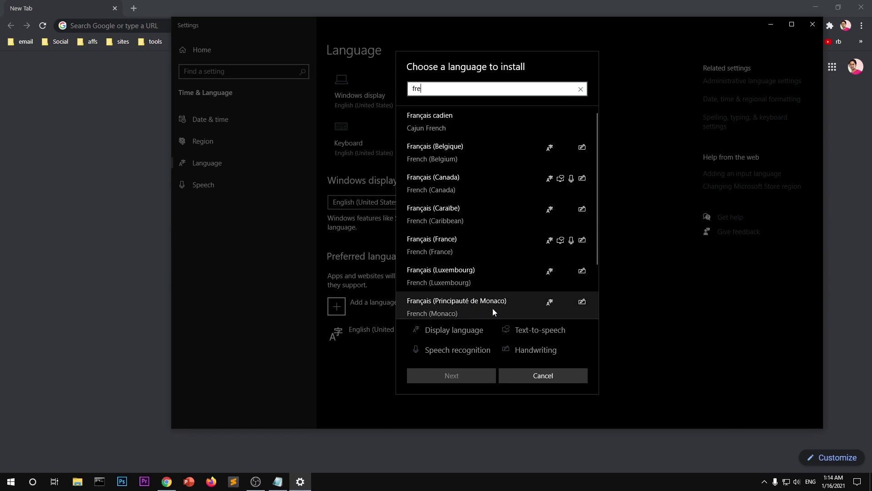
pyautogui.scroll(-2, 499, 298)
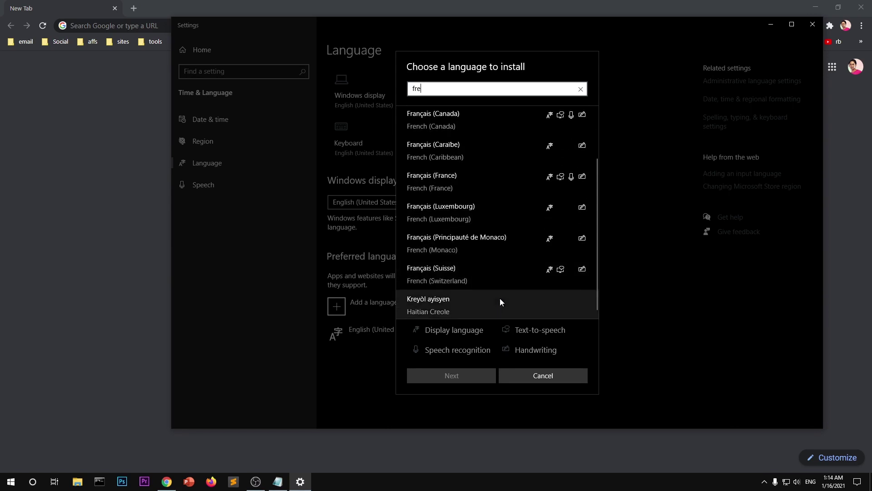
pyautogui.scroll(2, 499, 298)
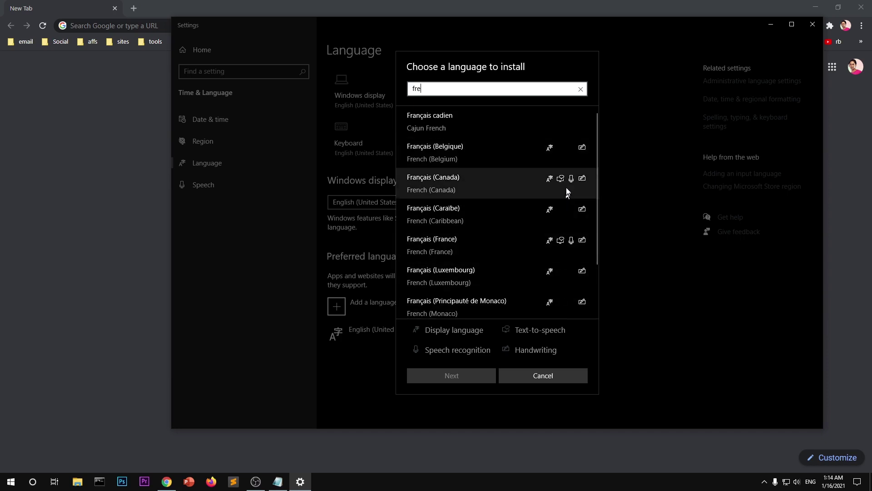
pyautogui.scroll(-1, 566, 240)
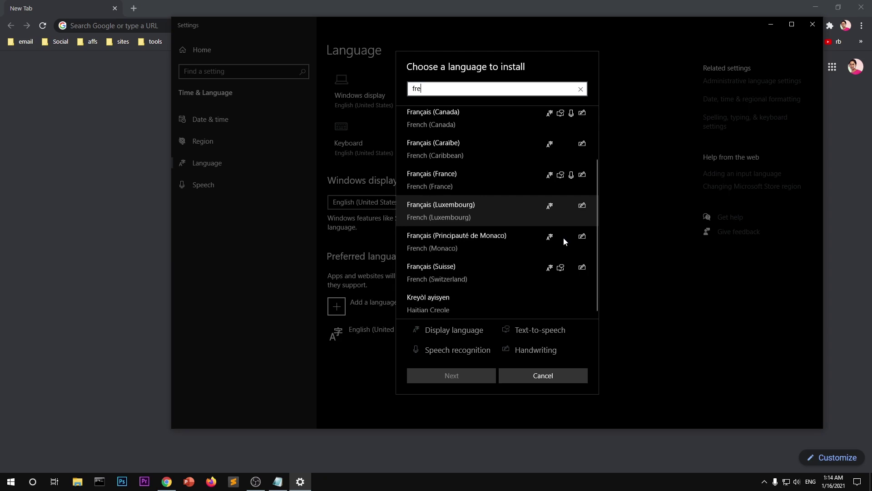
pyautogui.scroll(1, 563, 240)
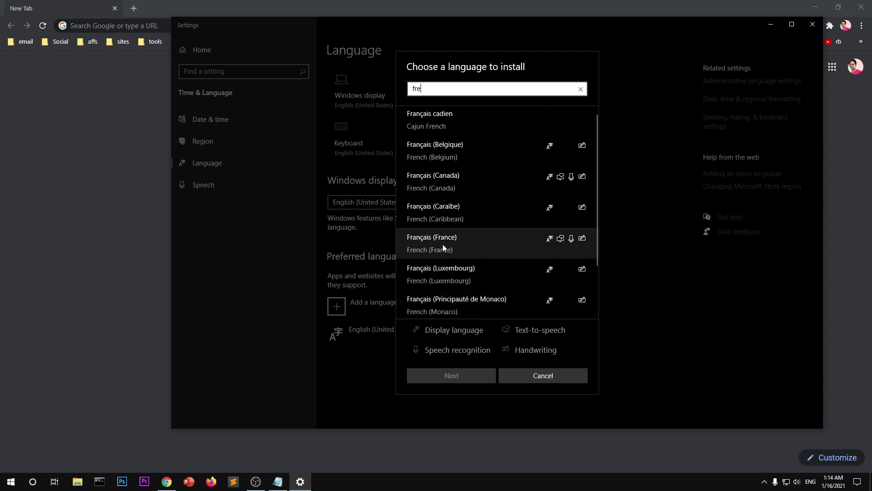
pyautogui.moveTo(430, 88); pyautogui.dragTo(408, 88)
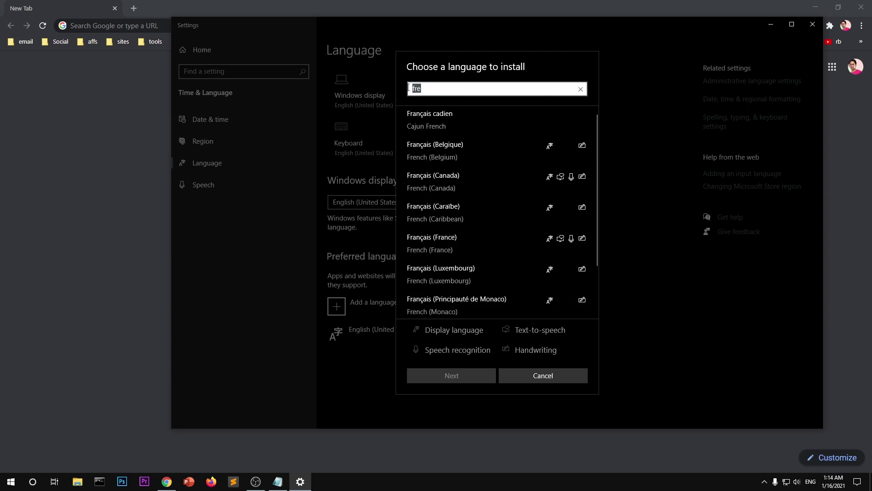
pyautogui.press('BackSpace')
pyautogui.scroll(-2, 461, 214)
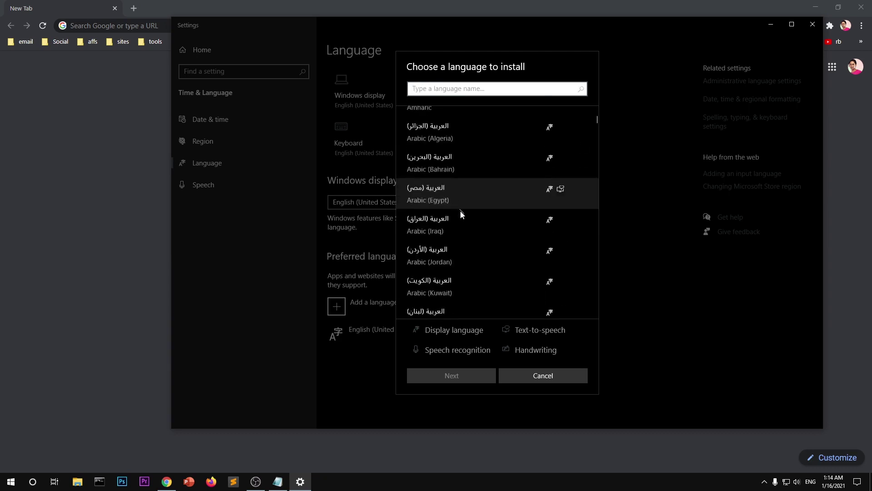
pyautogui.scroll(-6, 461, 213)
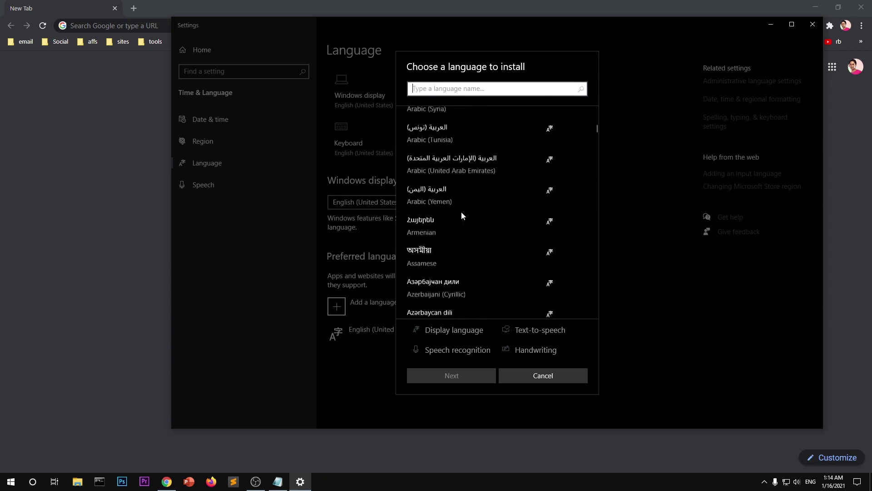
pyautogui.scroll(9, 462, 212)
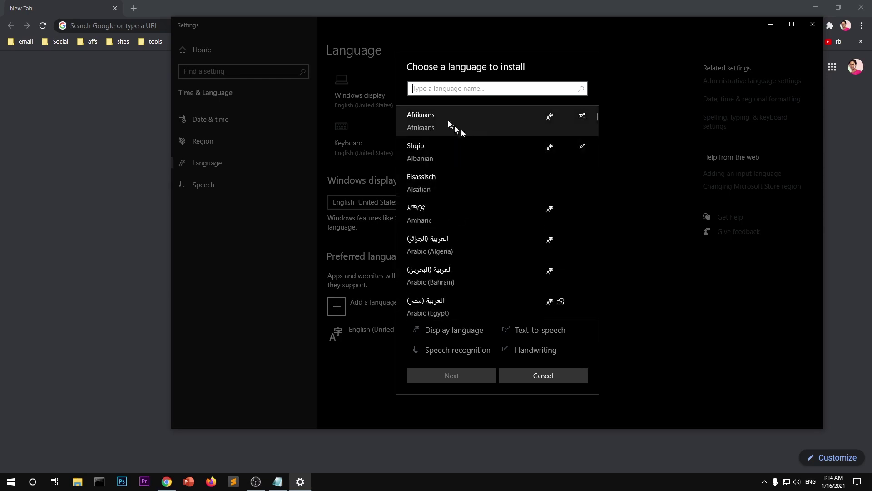
pyautogui.write('fre')
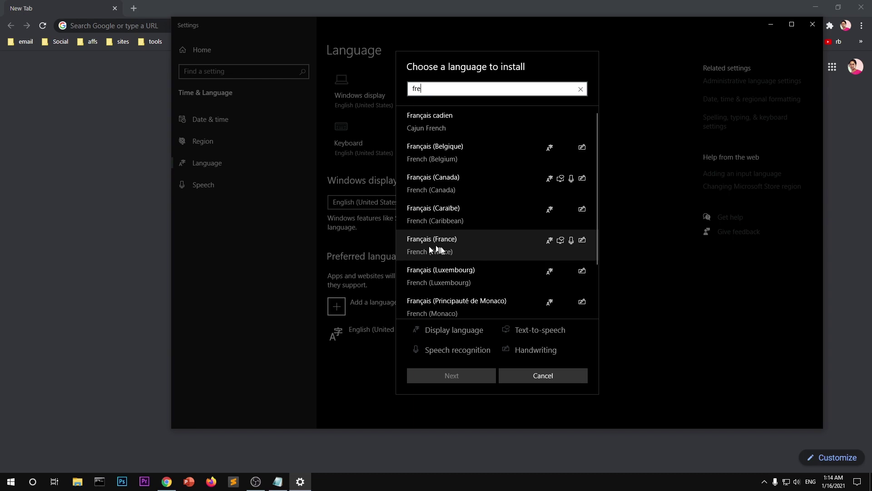
# Select Français (France) in the language search results
pyautogui.click(471, 248)
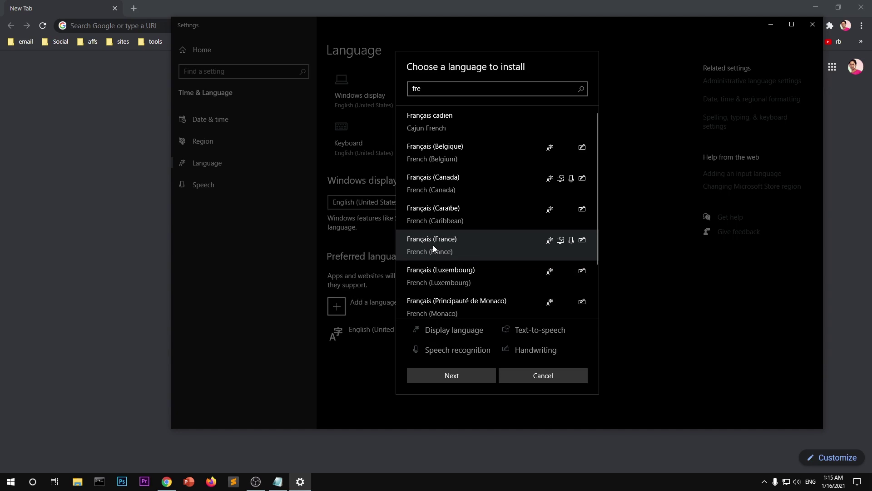
# Move on to French (France) language features and untick text-to-speech and speech recognition
pyautogui.click(440, 378)
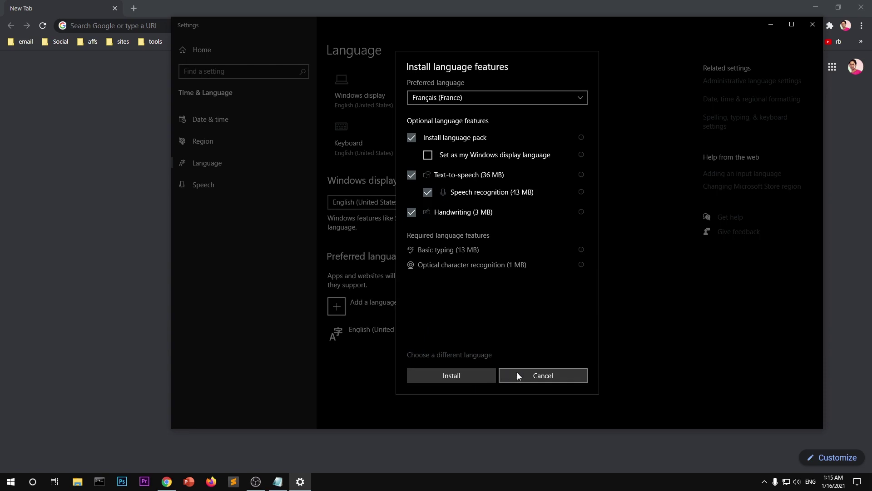
pyautogui.click(411, 176)
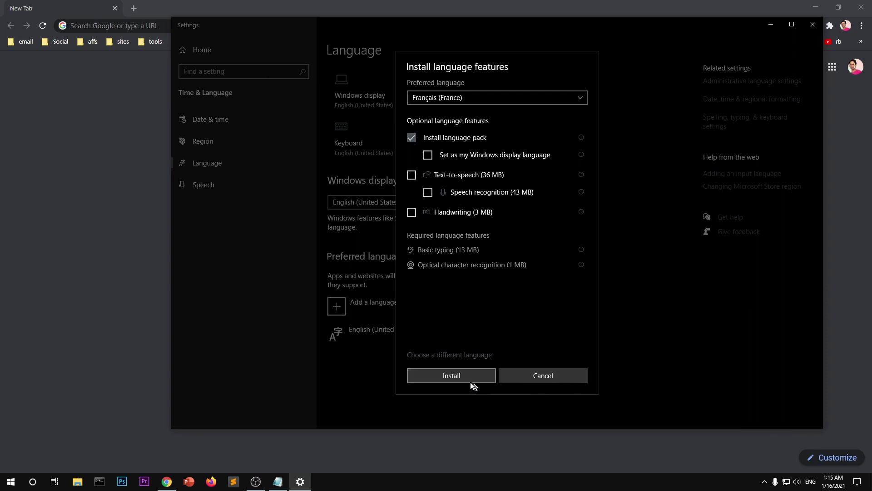
# Install the French (France) language pack and let it finish under Preferred languages
pyautogui.click(457, 378)
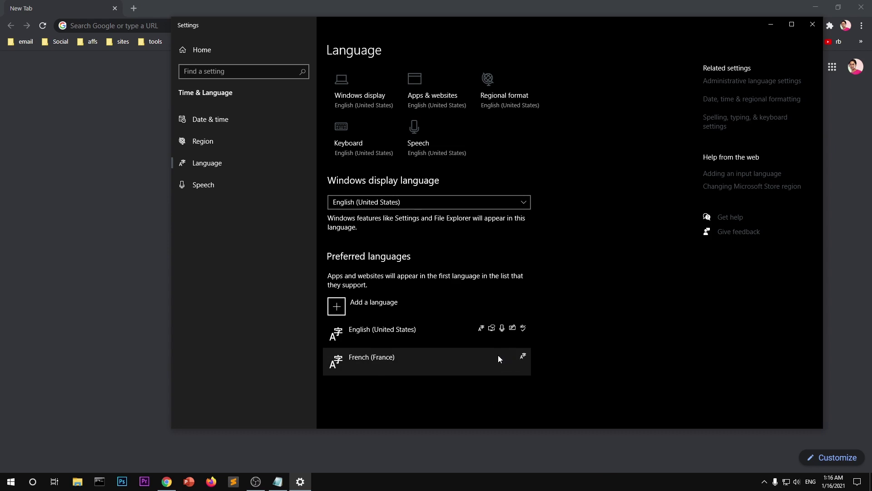
# Close Settings and switch the input keyboard to French (France)
pyautogui.click(813, 24)
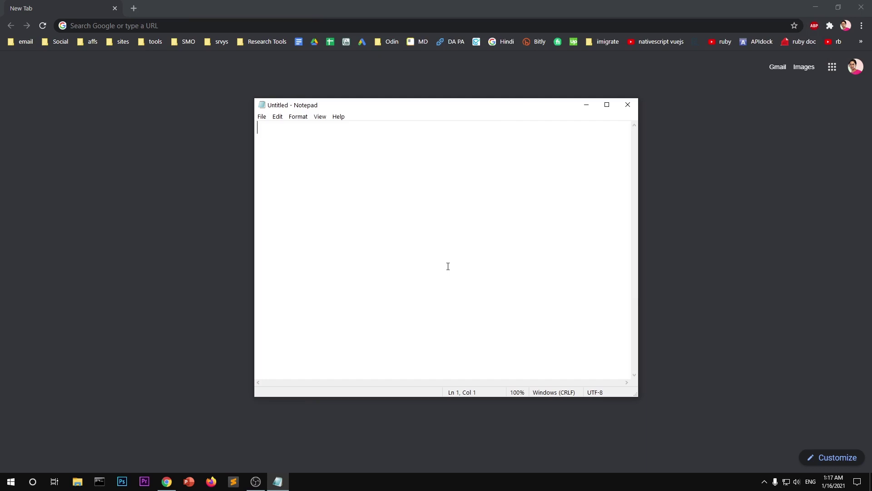
pyautogui.click(811, 484)
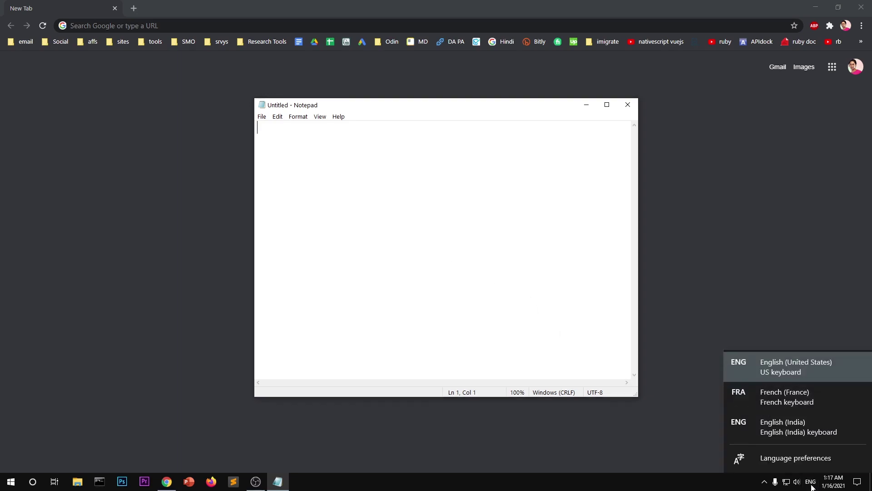
pyautogui.click(788, 403)
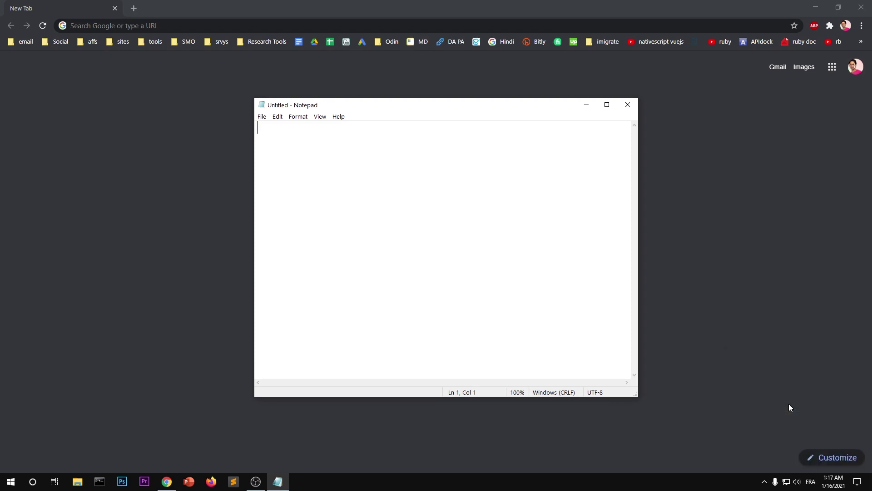
# Type French-layout test lines ending in 'azerazer', then switch to English with Win+Space and continue typing
pyautogui.write('jklj jlkjkmjuoiupiuo   ')
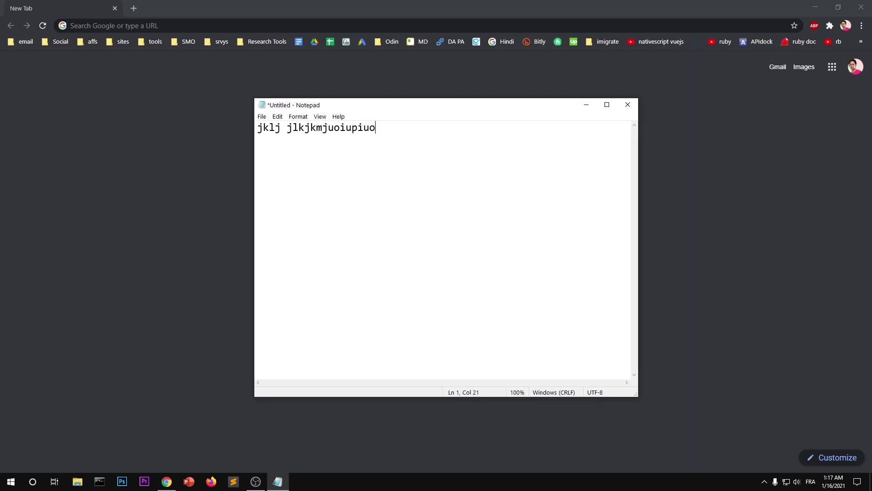
pyautogui.write('JKLKMLKLKM')
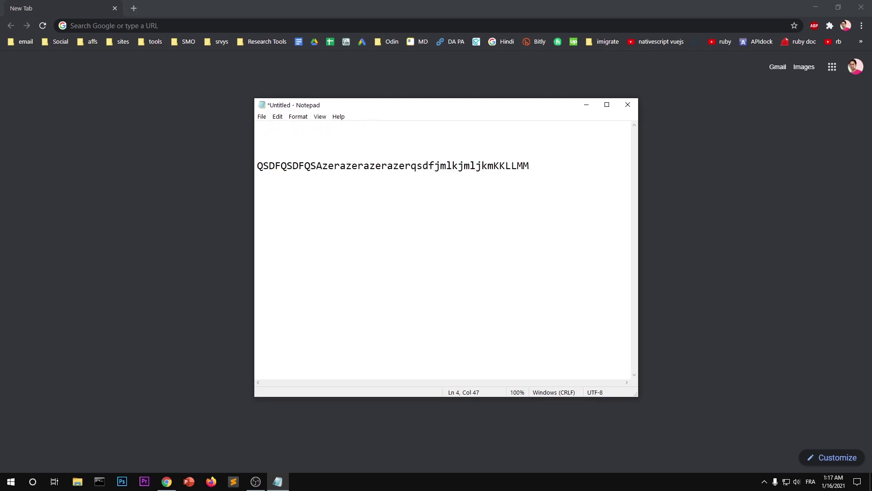
pyautogui.write('oooooiiiioopppp')
pyautogui.press('Return')
pyautogui.press('Return')
pyautogui.press('Return')
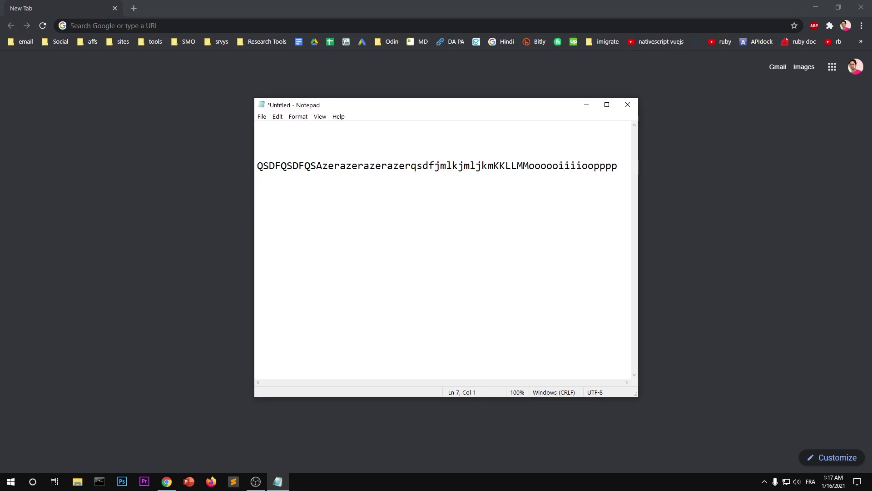
pyautogui.write('azerazer')
pyautogui.press('super+space')
pyautogui.write('lkj;fkajs;jdf;aljsd;lfjk;klj;kj;asdfas')
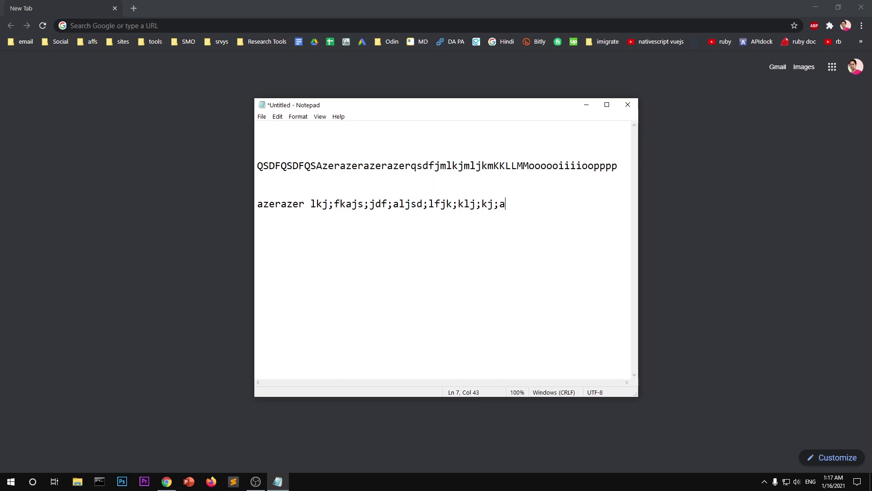
# Add the line 'jakljs;dlfkj;ljsdf', switch to French, then type test lines with ù, $, ^, ! and %
pyautogui.press('Return')
pyautogui.press('Return')
pyautogui.press('Return')
pyautogui.write('jakljs;dlfkj;ljsdf')
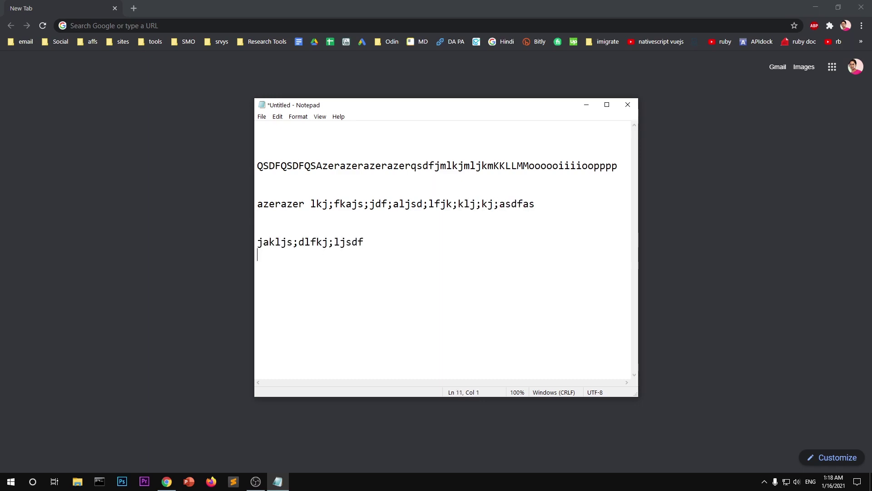
pyautogui.press('super+space')
pyautogui.write('qsdfjklmqsd')
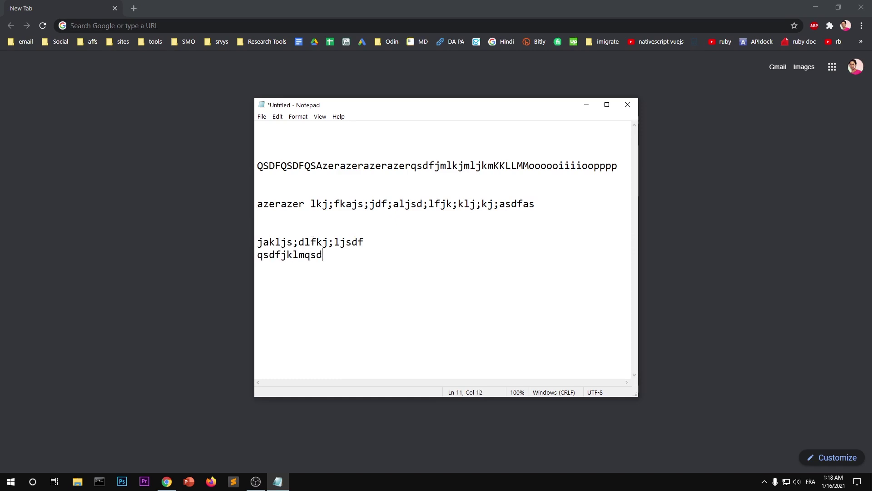
pyautogui.write('fqmsjdklfjqmskjdfmqkjsdfù')
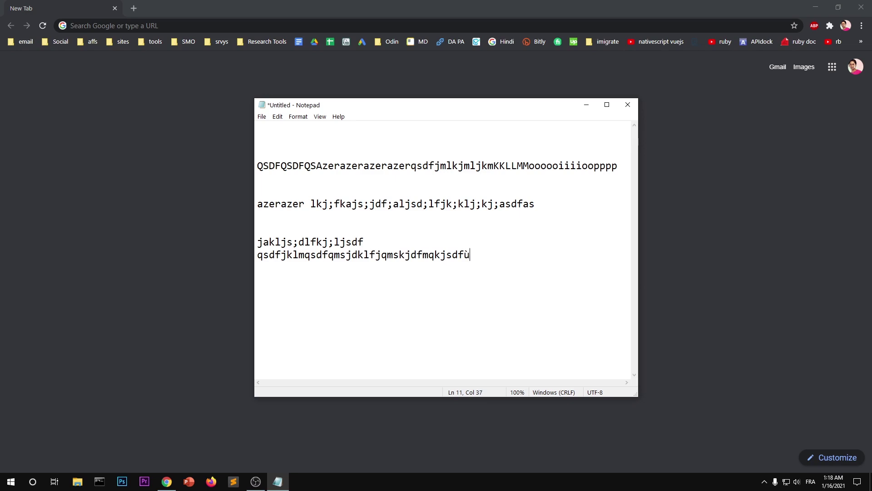
pyautogui.write('ùùùùùùùùù$$$$^^^$$$$')
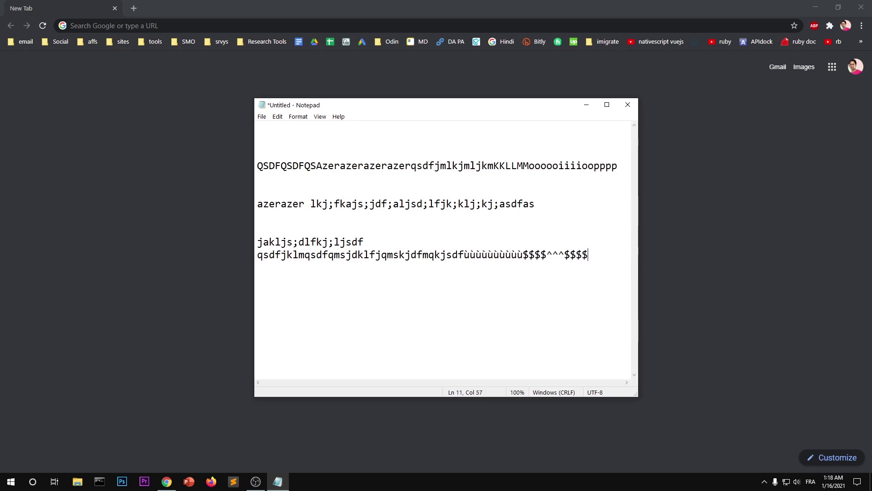
pyautogui.write('$^^!!!!')
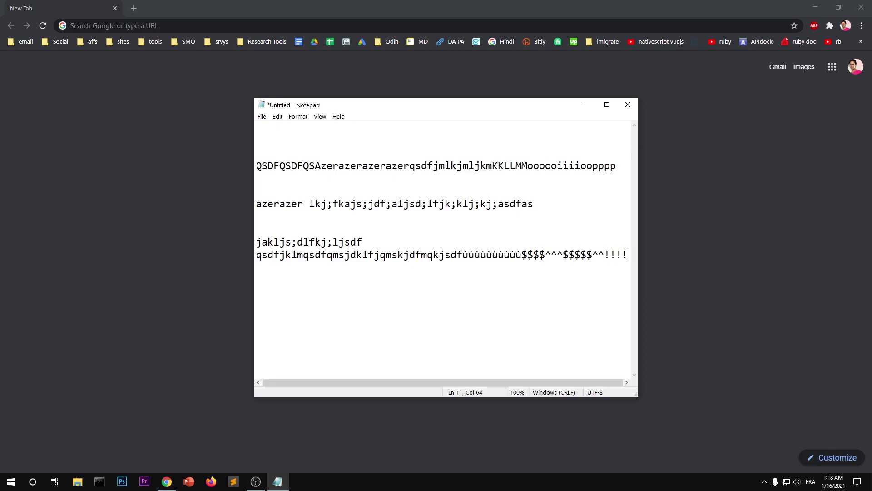
pyautogui.press('Return')
pyautogui.press('Return')
pyautogui.write('::')
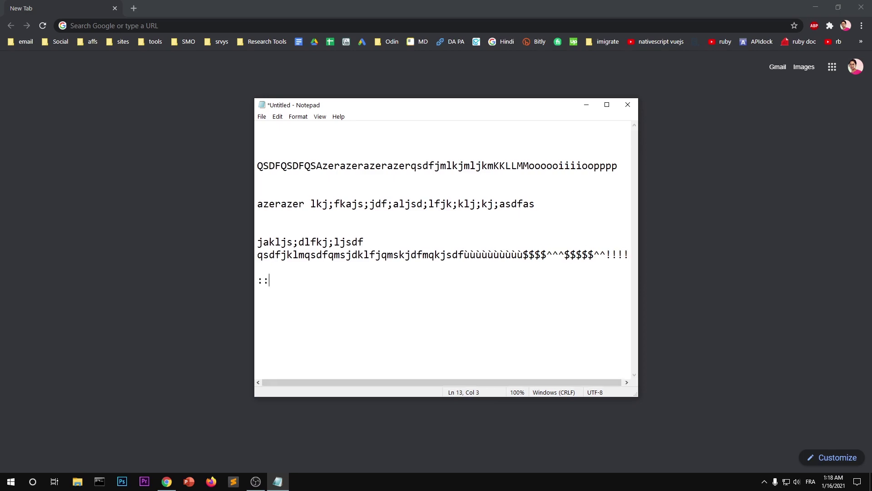
pyautogui.write(':;;;;;;;wwwxxxccsssqqq')
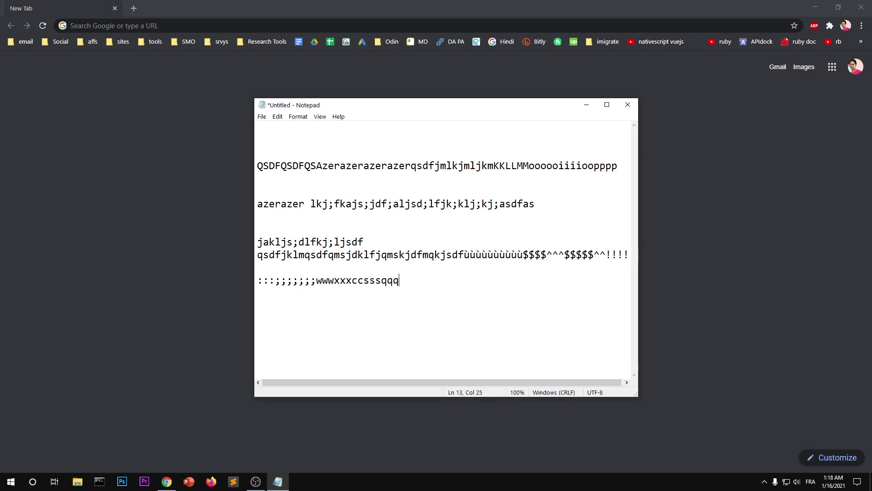
pyautogui.write('^^^pppppùùùùùùù%%')
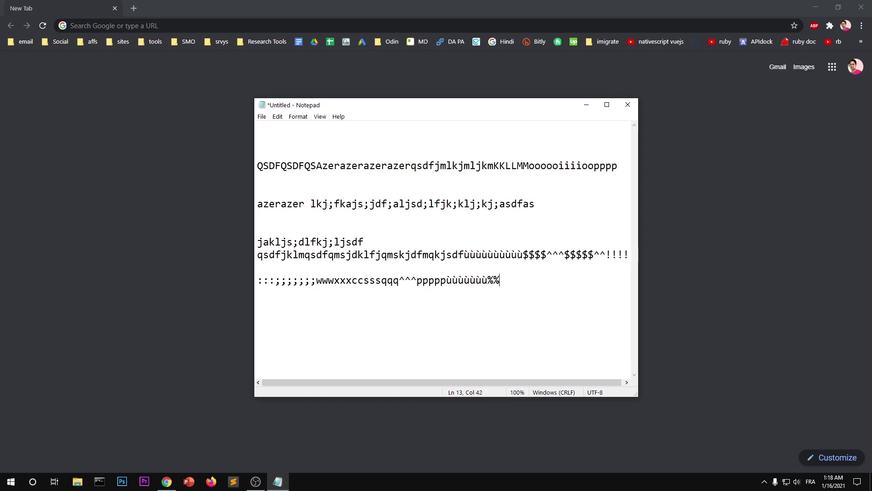
pyautogui.write('%%%%mmmm')
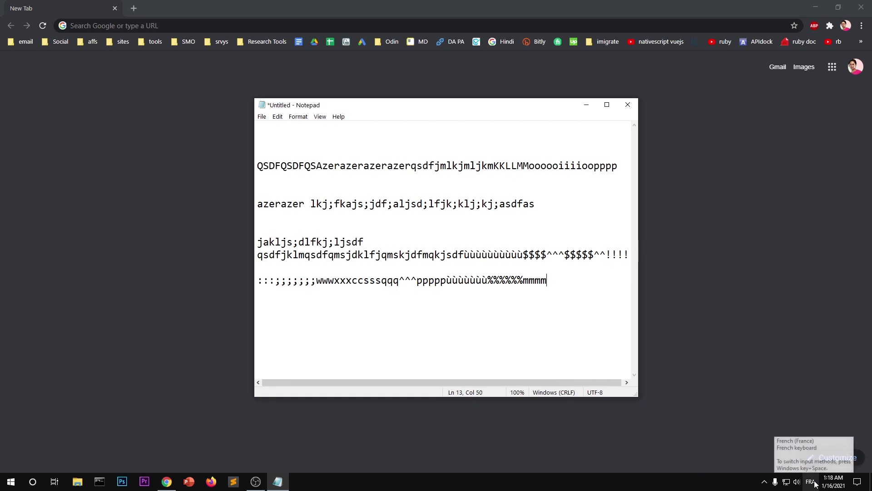
pyautogui.press('super+space')
pyautogui.press('super+space')
pyautogui.press('super+space')
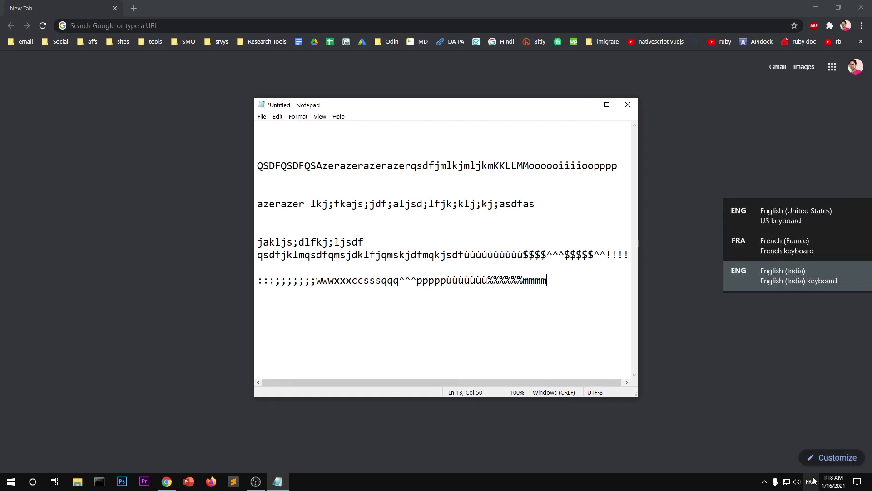
pyautogui.press('super+space')
pyautogui.press('super+space')
pyautogui.press('super+space')
pyautogui.press('super+space')
pyautogui.press('super+space')
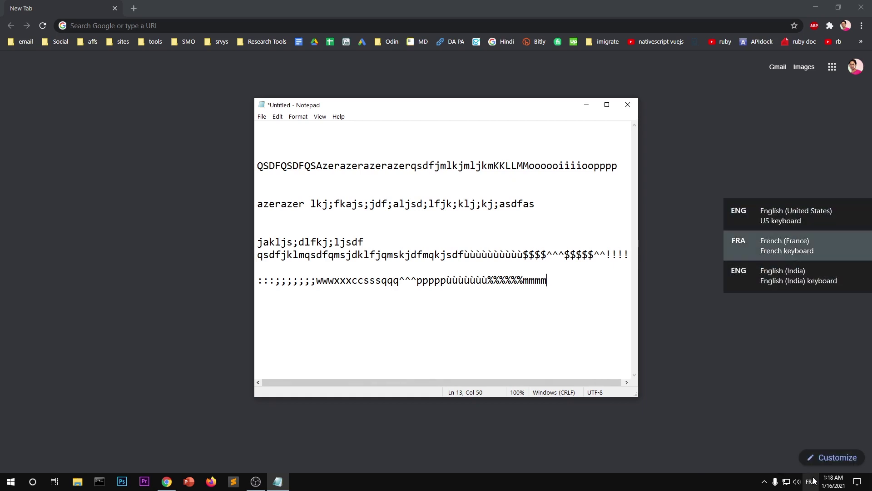
pyautogui.press('super+space')
pyautogui.press('super+space')
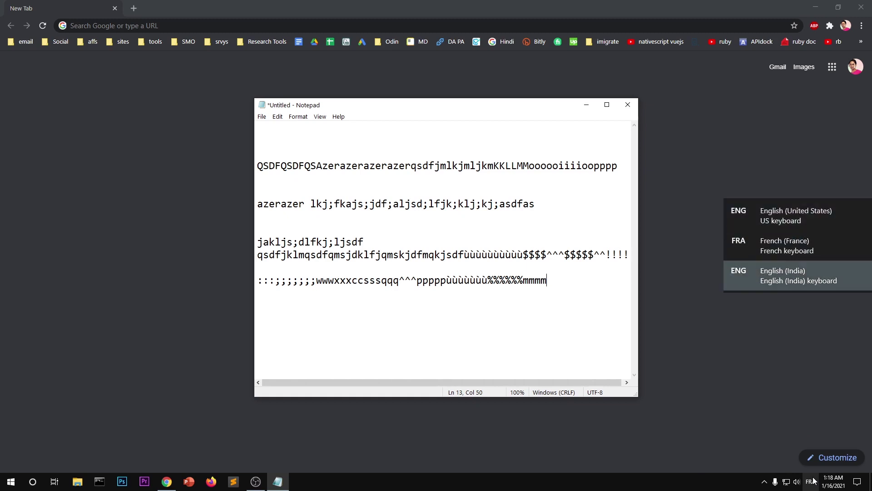
pyautogui.press('super+space')
pyautogui.press('super+space')
pyautogui.press('super+space')
pyautogui.press('super+space')
pyautogui.press('super+space')
pyautogui.press('super+space')
pyautogui.press('super+space')
pyautogui.press('super+space')
pyautogui.press('super+space')
pyautogui.press('super+space')
pyautogui.press('super+space')
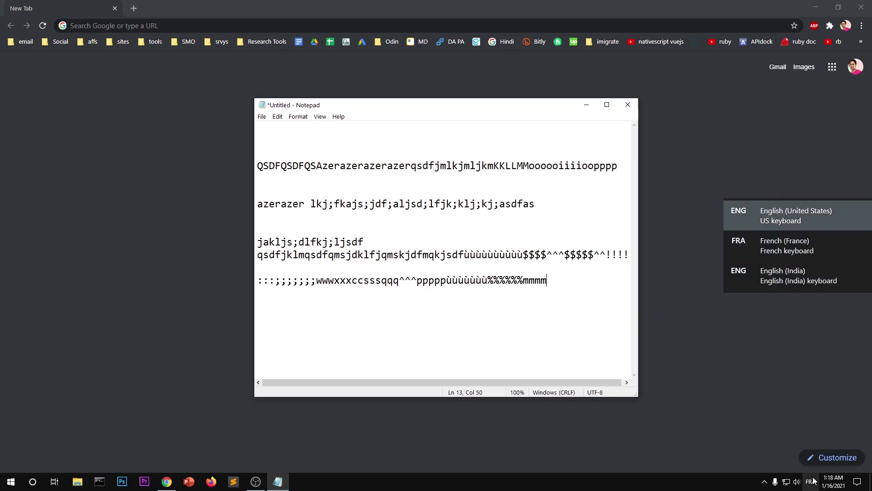